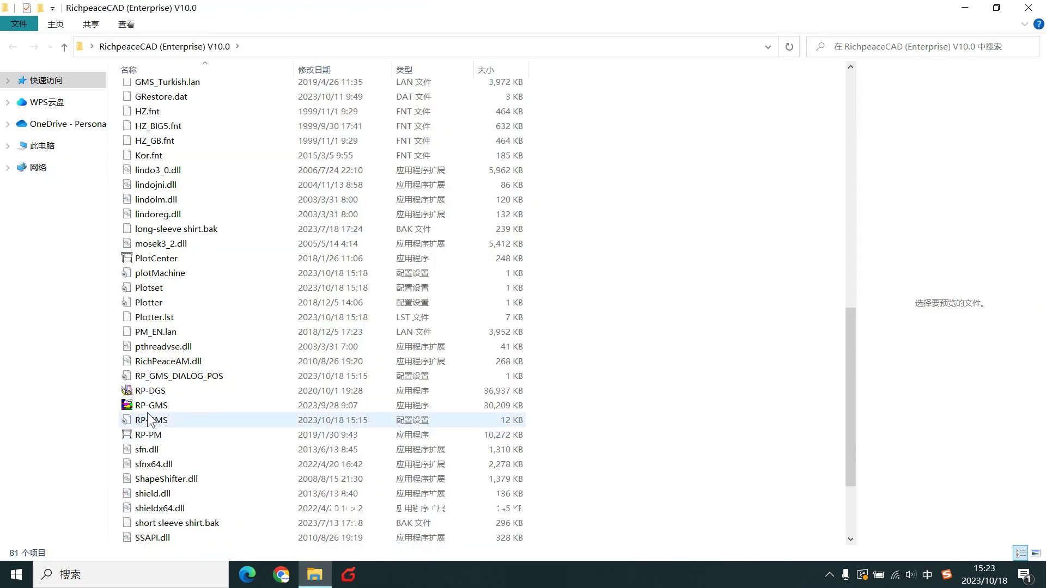
Start Richpeace GMS by launching the RP-GMS program in the RichpeaceCAD (Enterprise) V10.0 folder.
{"action": "left_click", "coordinate": [156, 410]}
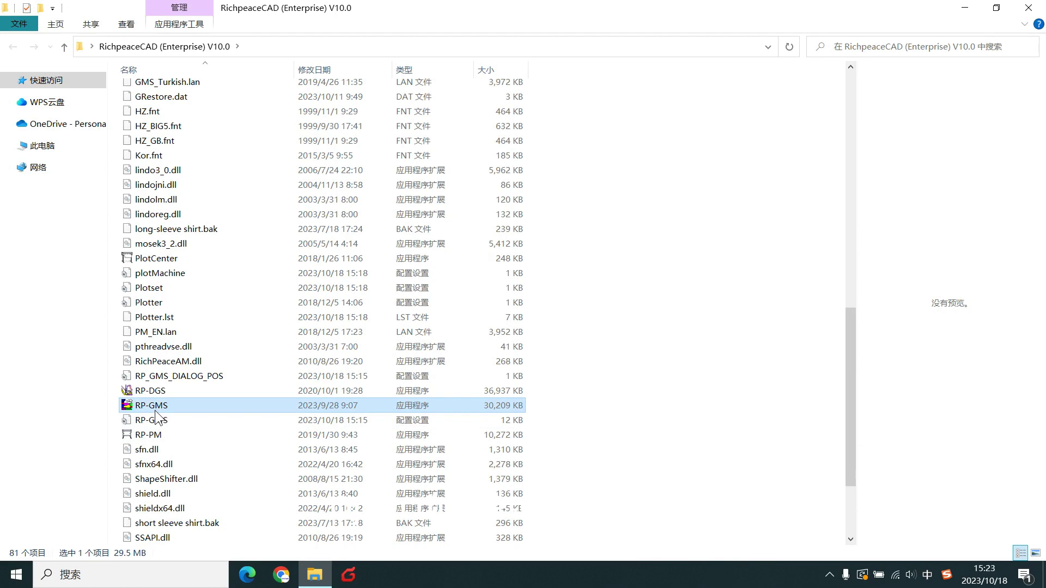
{"action": "double_click", "coordinate": [157, 410]}
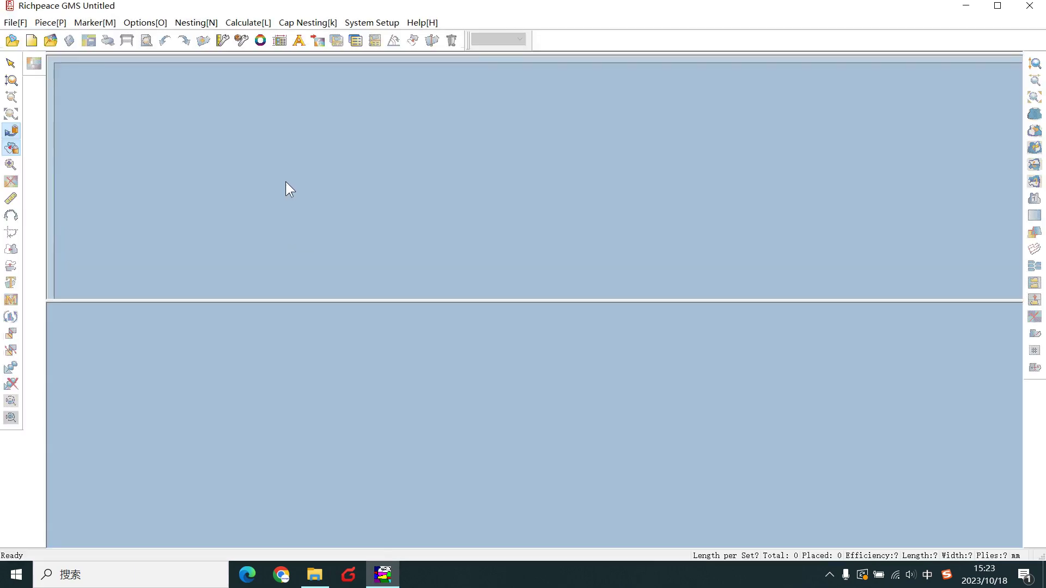
Set working units to cm: marker length in cm, width in mm, with Z cm and Z mm formats.
{"action": "left_click", "coordinate": [225, 44]}
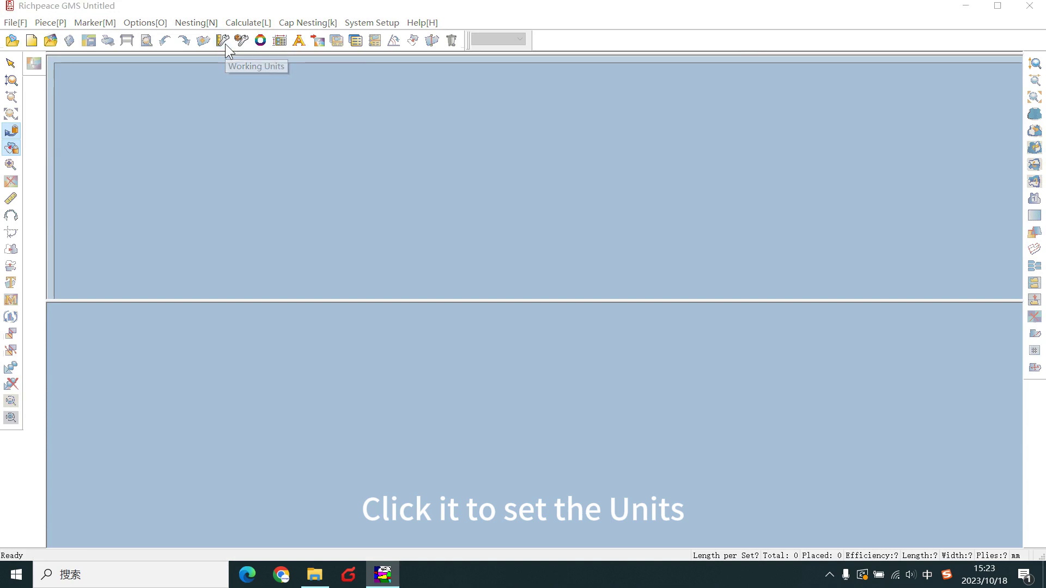
{"action": "left_click_drag", "start_coordinate": [534, 171], "coordinate": [472, 163]}
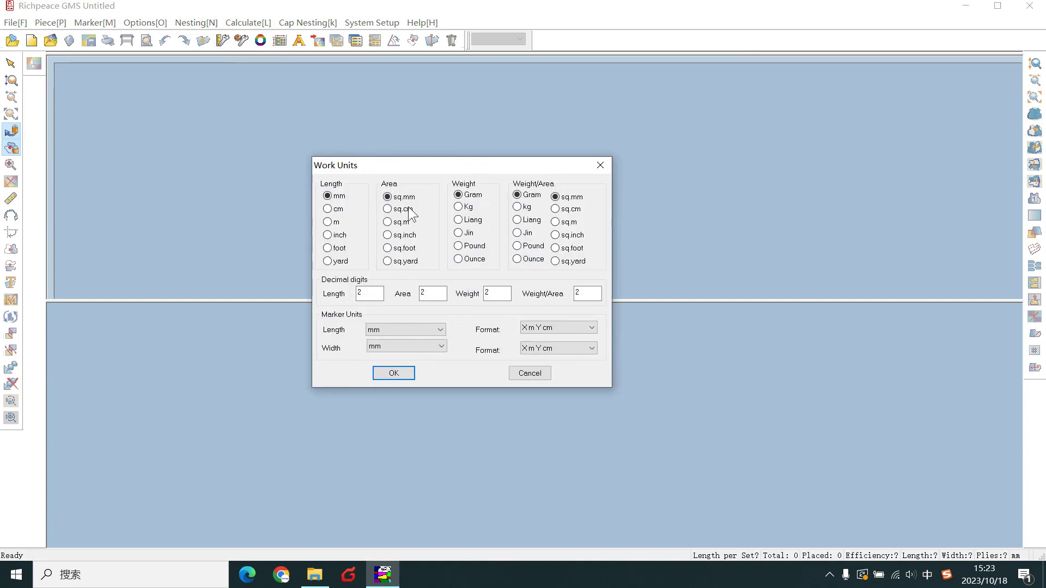
{"action": "left_click", "coordinate": [328, 209]}
{"action": "left_click", "coordinate": [404, 329]}
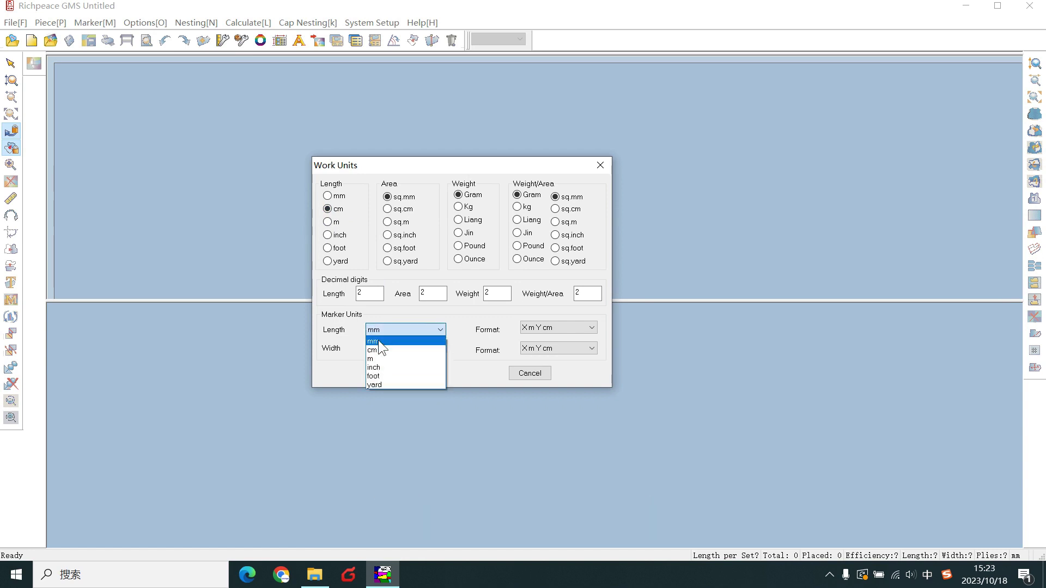
{"action": "left_click", "coordinate": [377, 341]}
{"action": "left_click", "coordinate": [391, 345]}
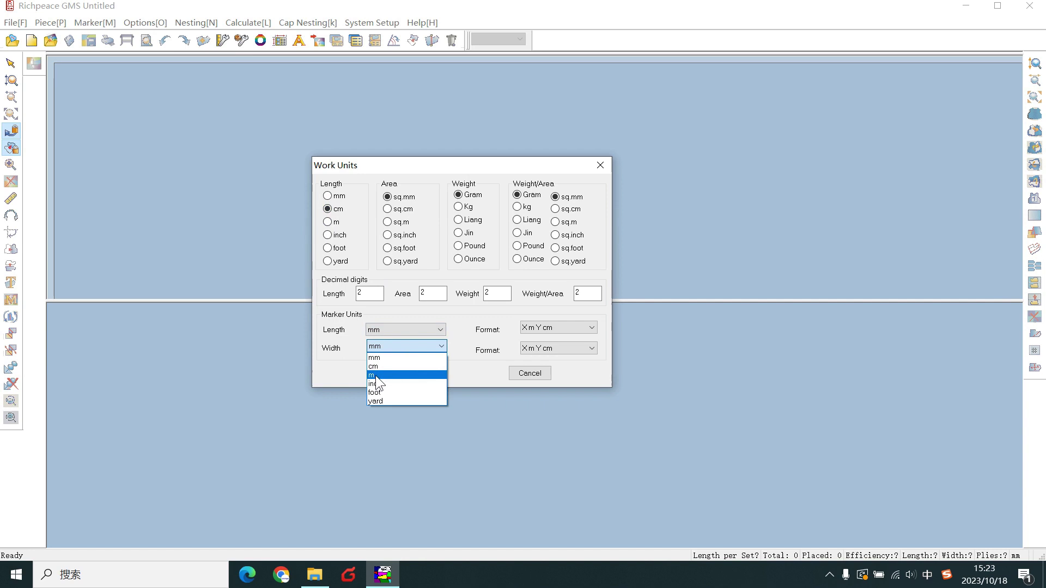
{"action": "left_click", "coordinate": [382, 357]}
{"action": "left_click", "coordinate": [382, 330]}
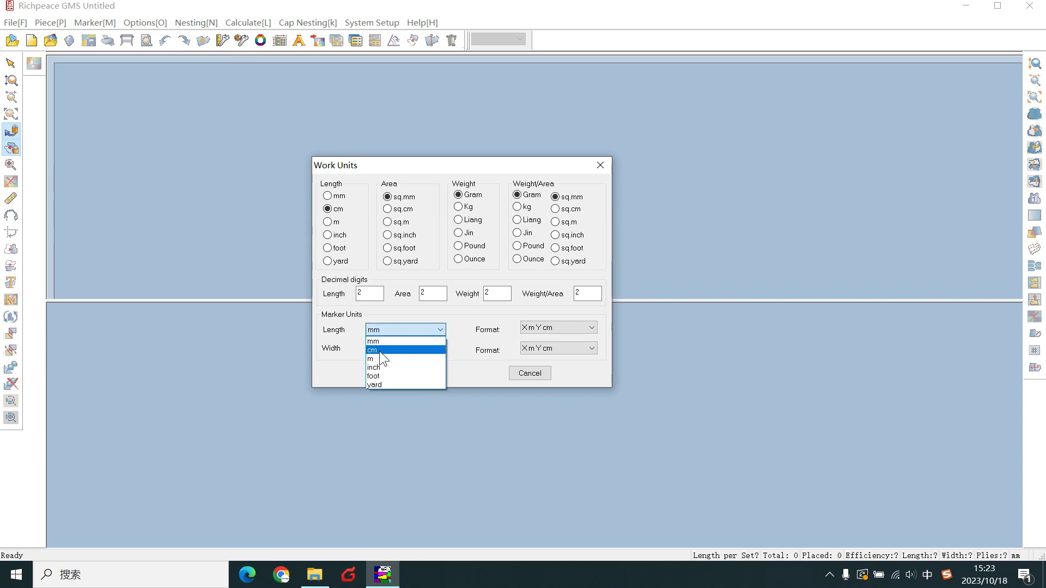
{"action": "left_click", "coordinate": [382, 347]}
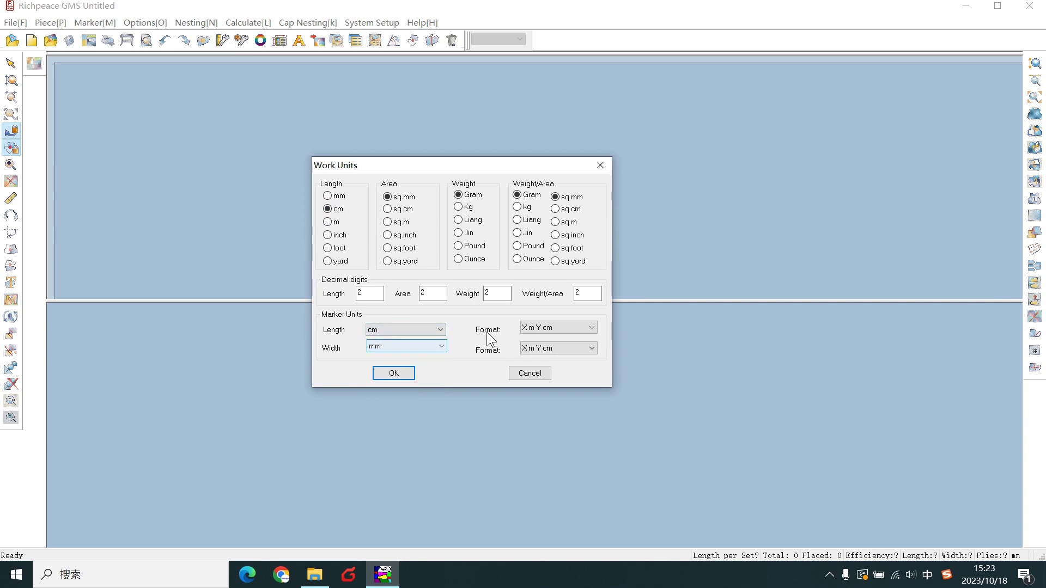
{"action": "left_click", "coordinate": [549, 325]}
{"action": "left_click", "coordinate": [545, 347]}
{"action": "left_click", "coordinate": [546, 348]}
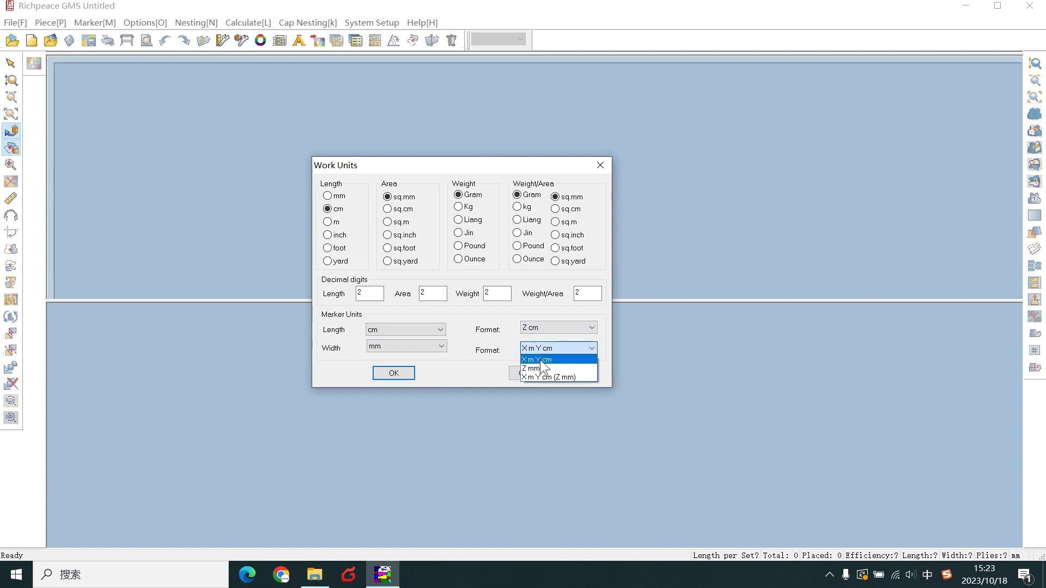
{"action": "left_click", "coordinate": [540, 360]}
{"action": "left_click", "coordinate": [394, 374]}
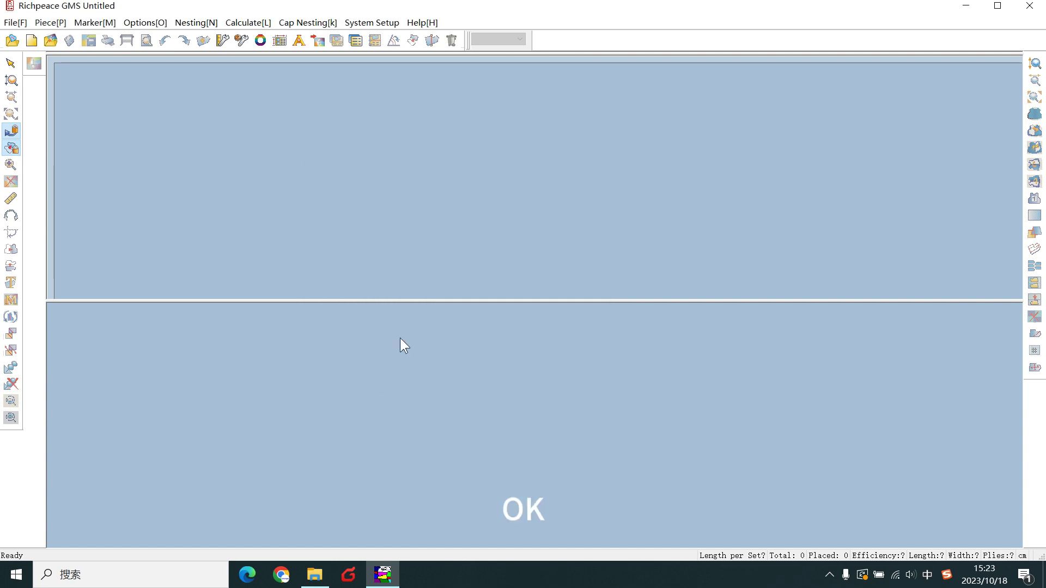
Create a new marker 1550 mm wide and 20000 cm long, then browse for a pattern file.
{"action": "left_click", "coordinate": [7, 45]}
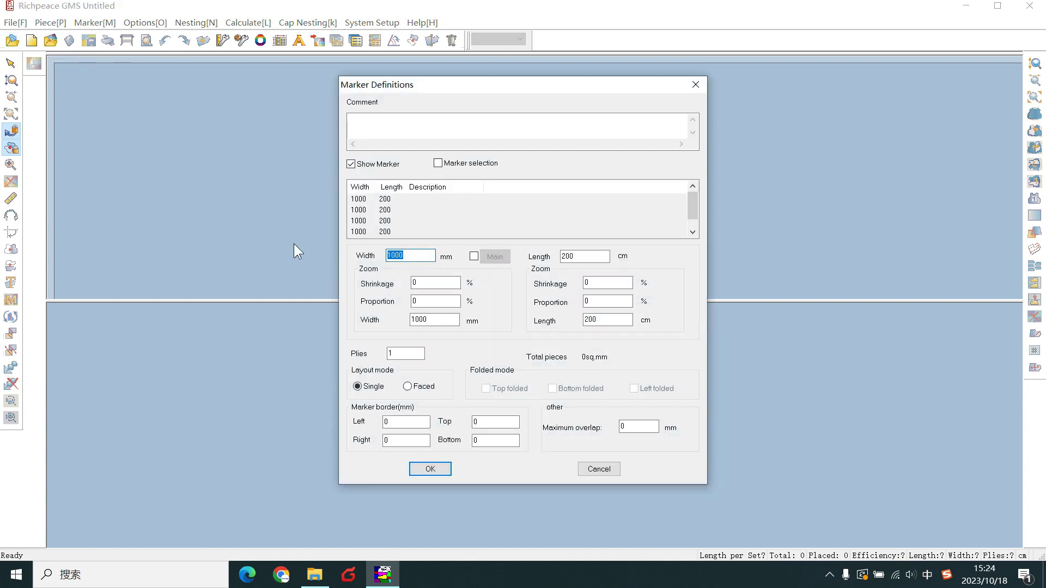
{"action": "type", "text": "1550"}
{"action": "left_click", "coordinate": [602, 255]}
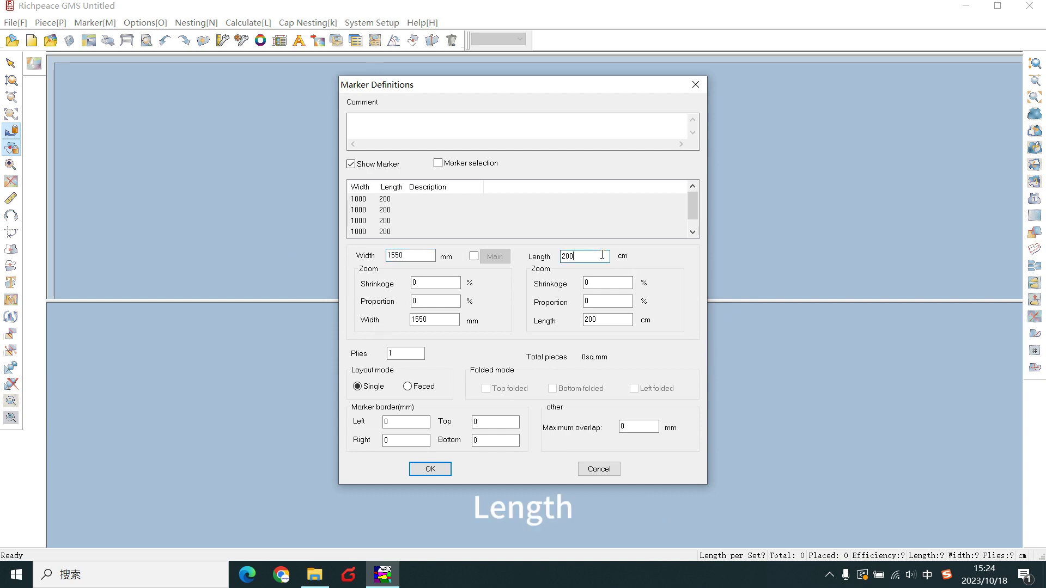
{"action": "left_click", "coordinate": [430, 471]}
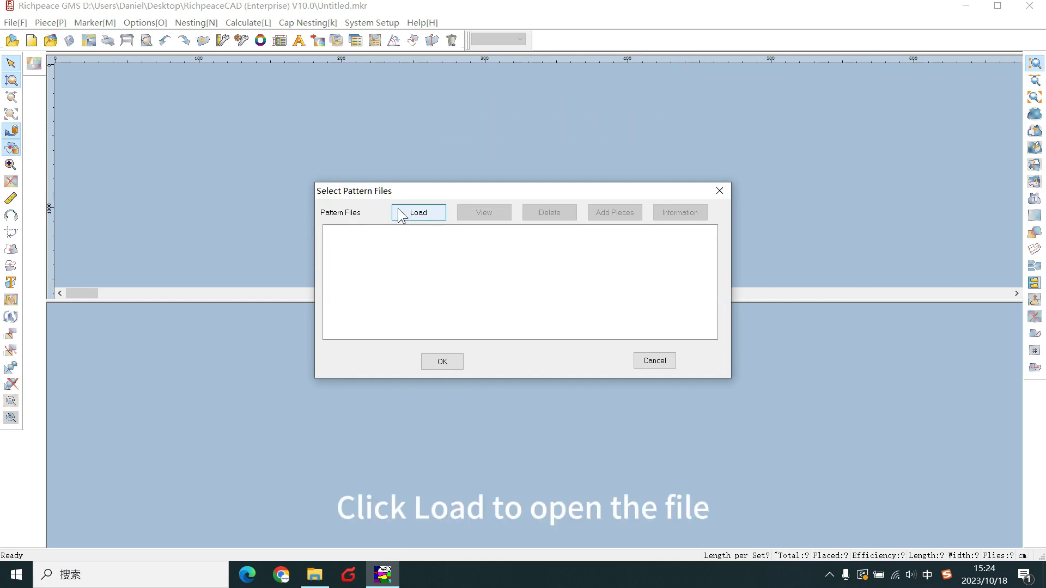
{"action": "left_click", "coordinate": [417, 212]}
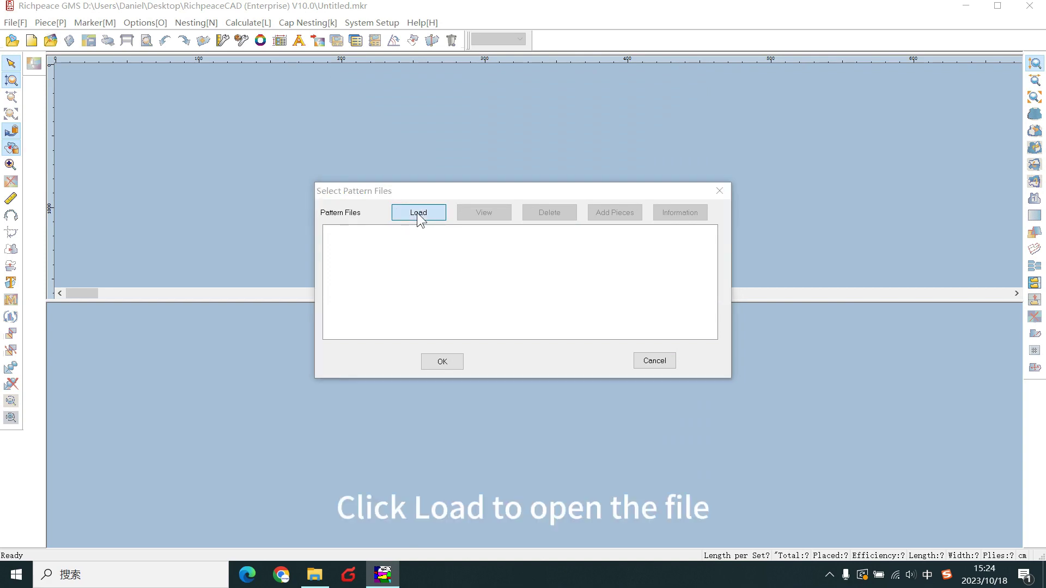
Open women's jeans.DGS with even pieces set to Both and the order applied to all materials.
{"action": "double_click", "coordinate": [136, 184]}
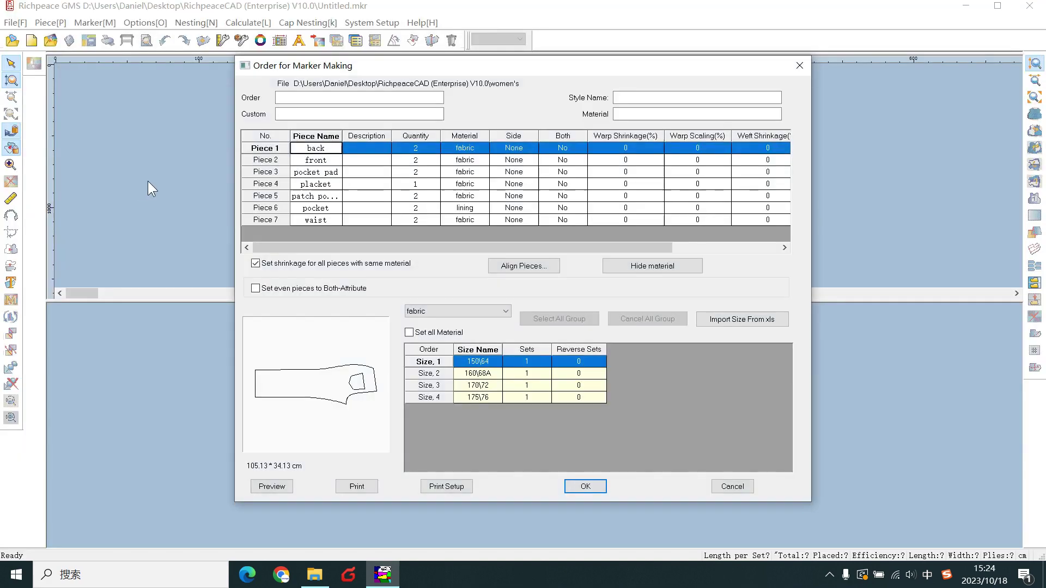
{"action": "left_click", "coordinate": [255, 288]}
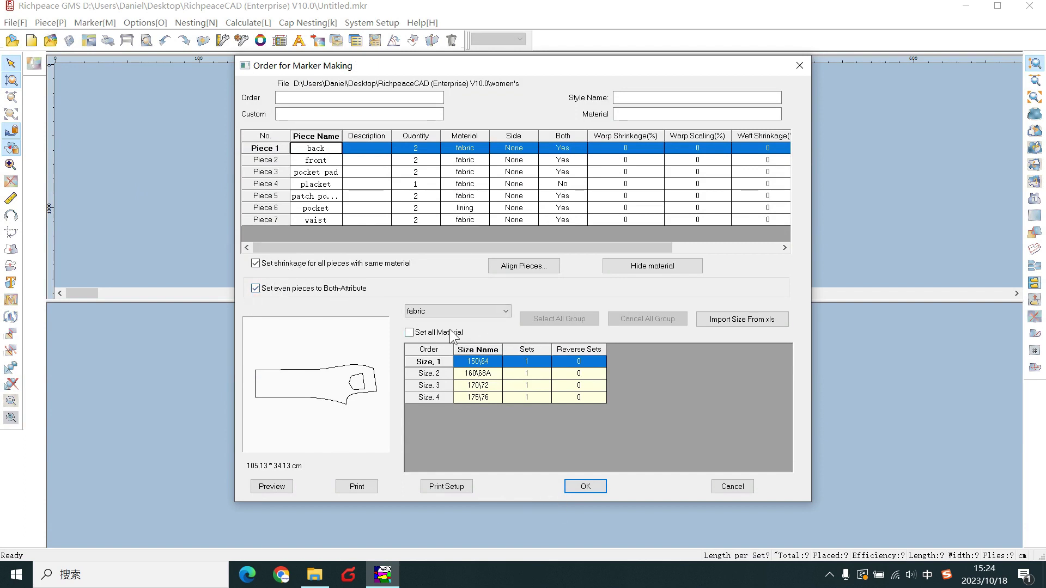
{"action": "left_click", "coordinate": [409, 332]}
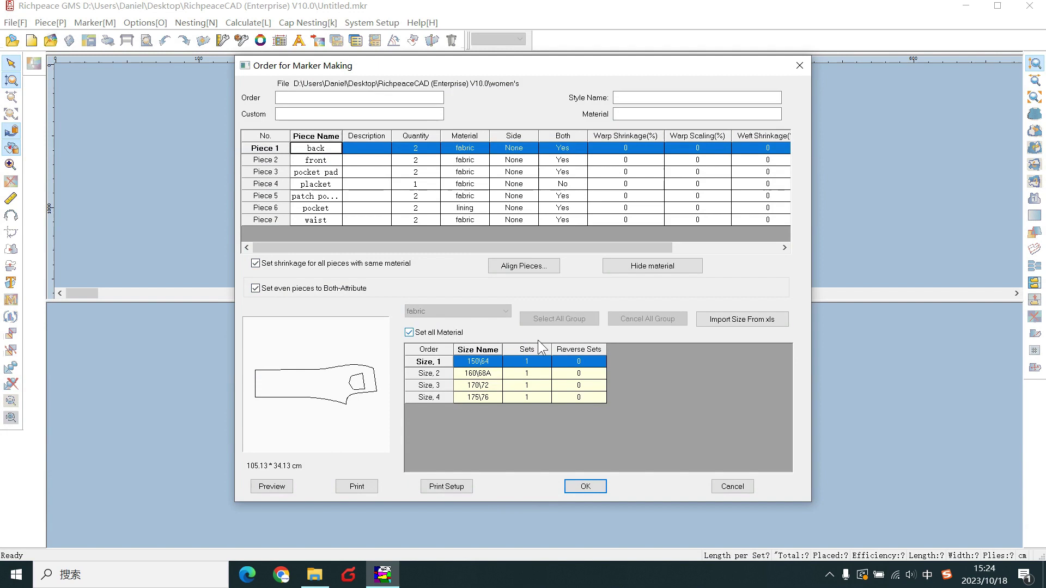
Order 2, 0, 2, 0 sets for the four sizes and load the pieces into the marker.
{"action": "left_click", "coordinate": [532, 360]}
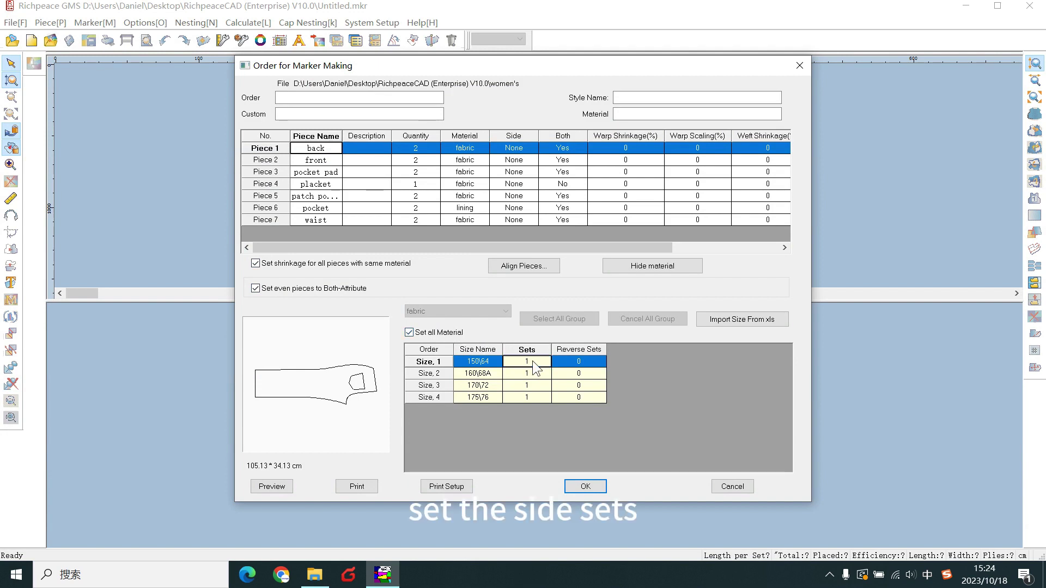
{"action": "type", "text": "2"}
{"action": "left_click", "coordinate": [533, 371]}
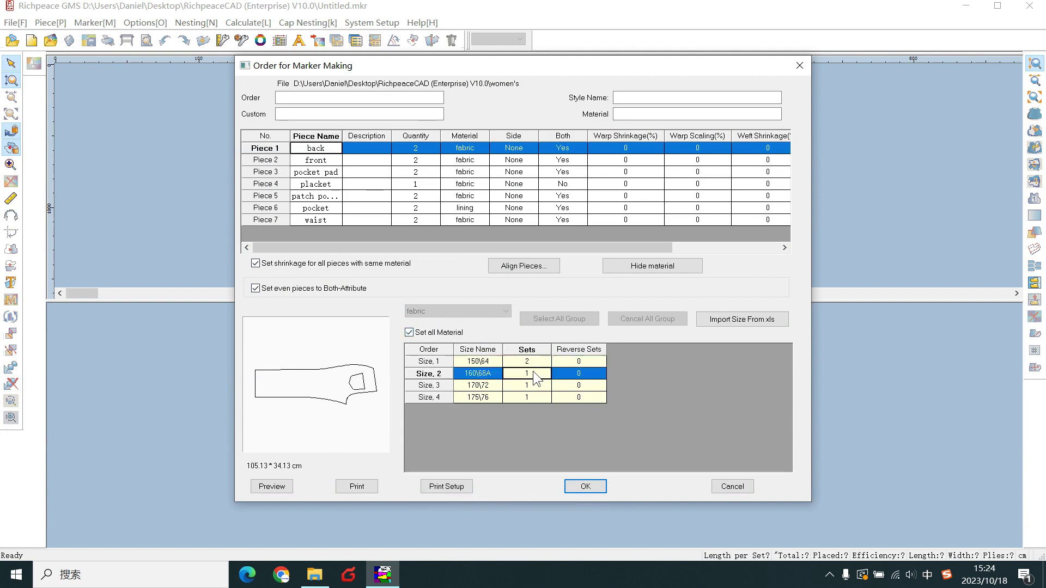
{"action": "type", "text": "0"}
{"action": "left_click", "coordinate": [534, 386]}
{"action": "type", "text": "2"}
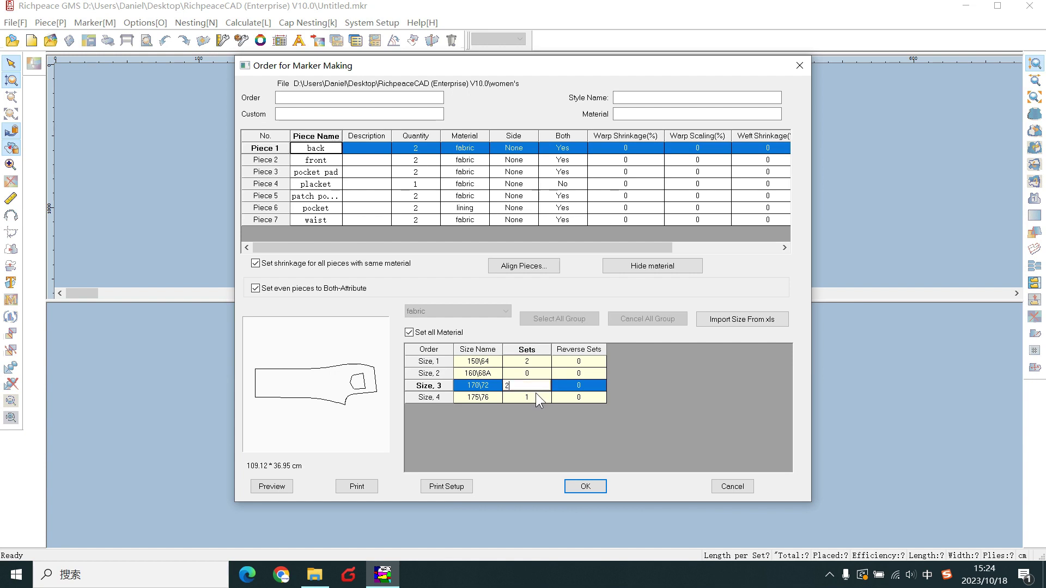
{"action": "left_click", "coordinate": [534, 393]}
{"action": "type", "text": "0"}
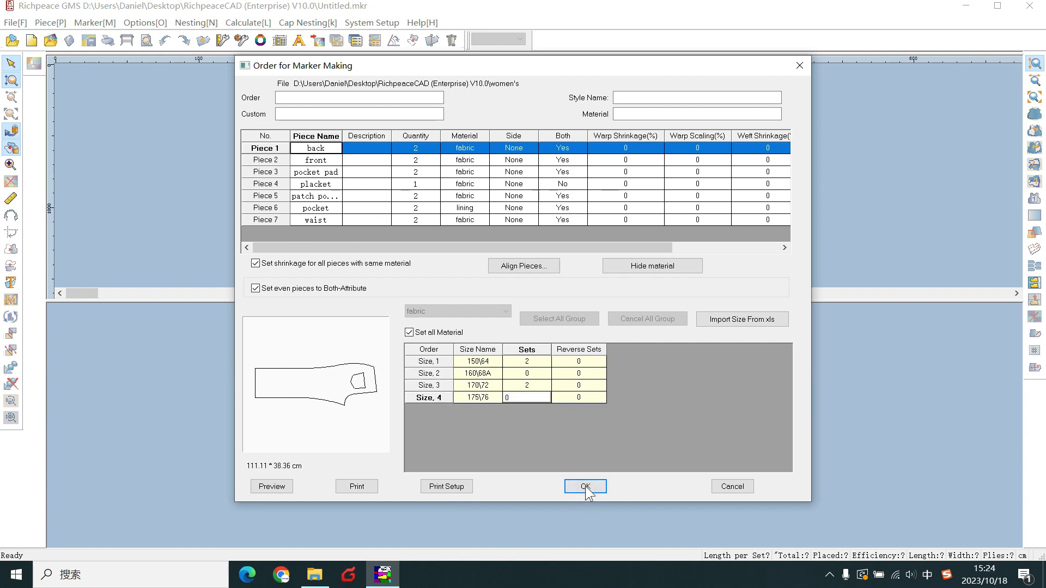
{"action": "left_click", "coordinate": [585, 486]}
{"action": "left_click", "coordinate": [446, 362]}
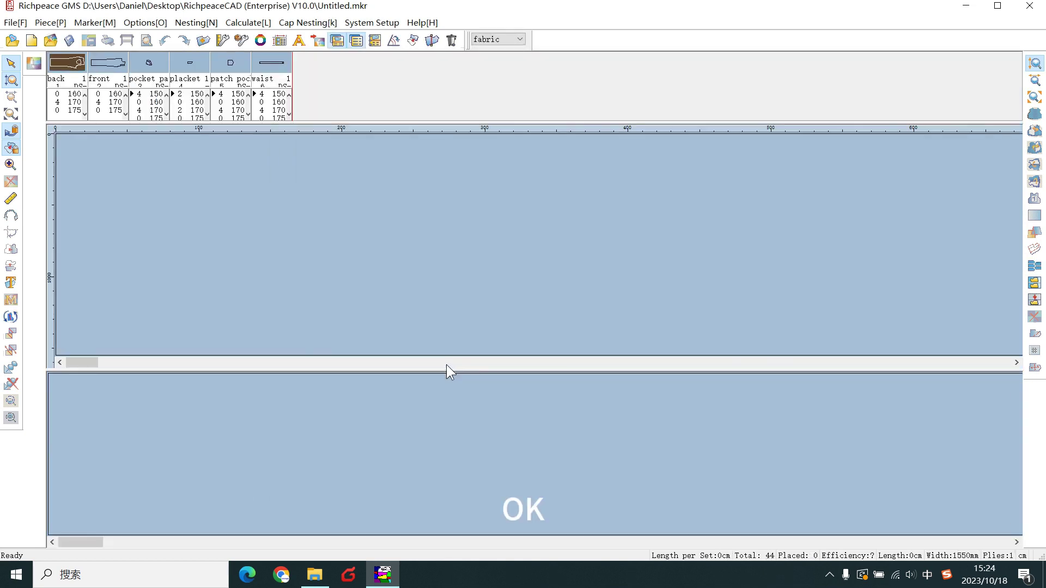
Give Cloud Super Nest a 2-minute limit and let it nest all pieces, not only main ones.
{"action": "left_click", "coordinate": [30, 68]}
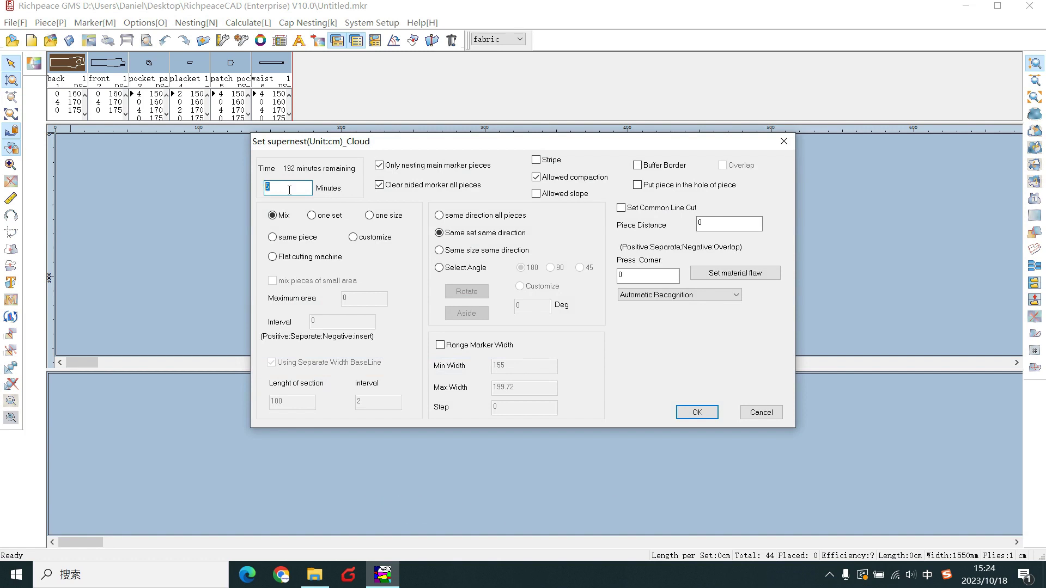
{"action": "type", "text": "2"}
{"action": "left_click", "coordinate": [379, 165]}
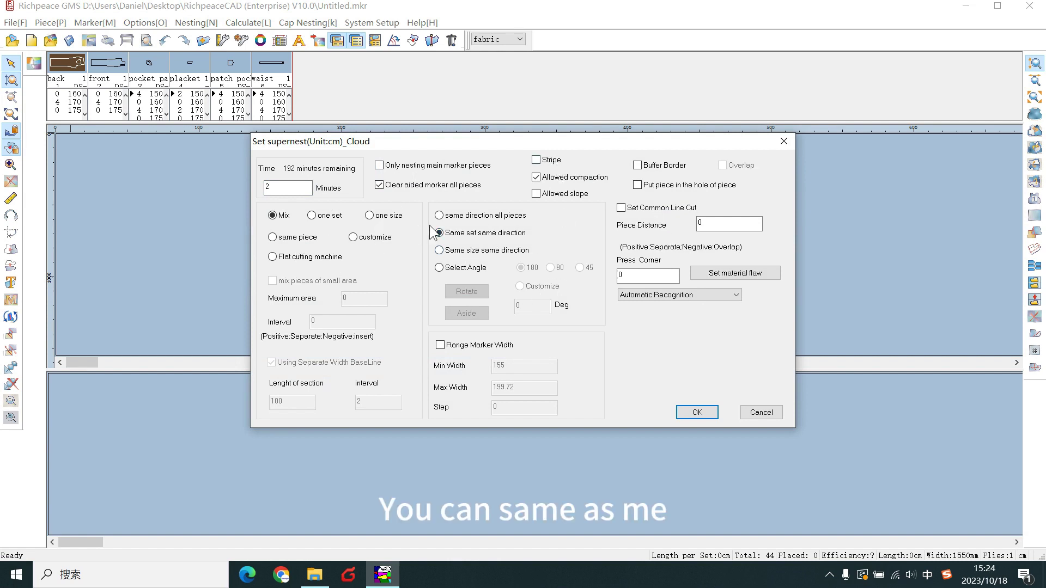
Run Cloud Super Nest with the cloud password, placing all 44 pieces at 86.77% on 349.3 cm.
{"action": "left_click", "coordinate": [700, 413]}
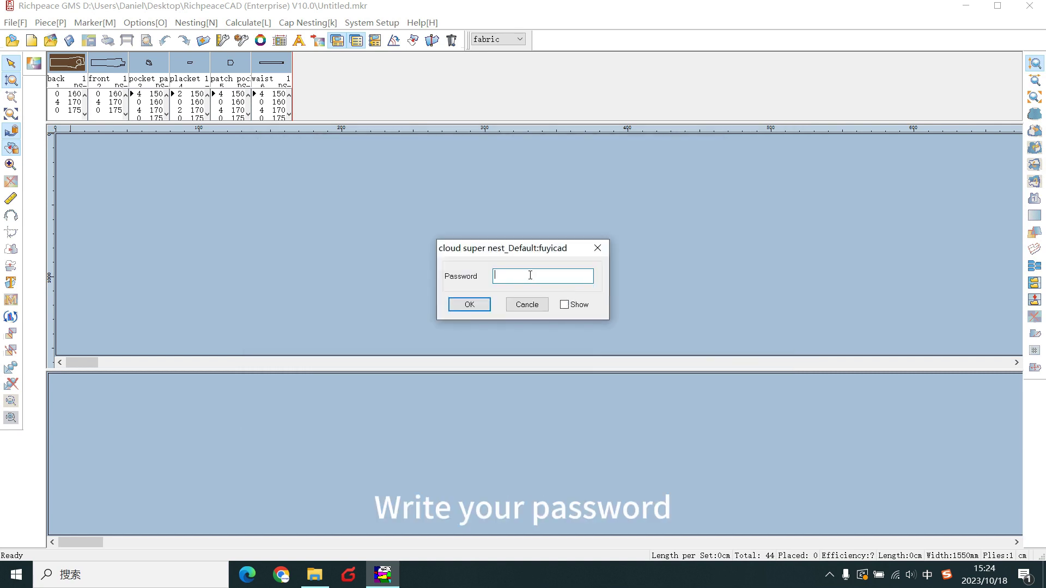
{"action": "type", "text": "123456"}
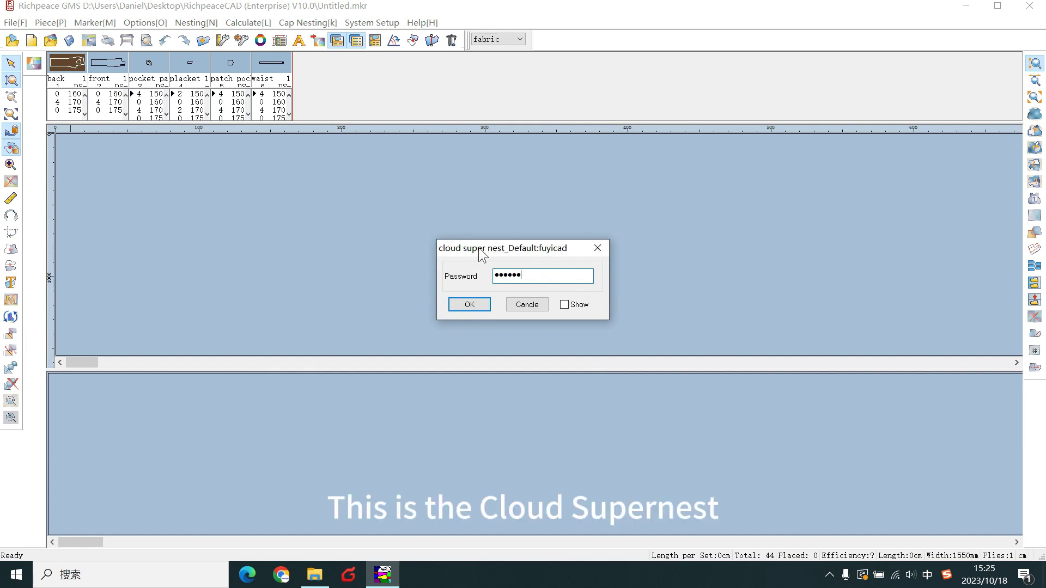
{"action": "left_click", "coordinate": [468, 305]}
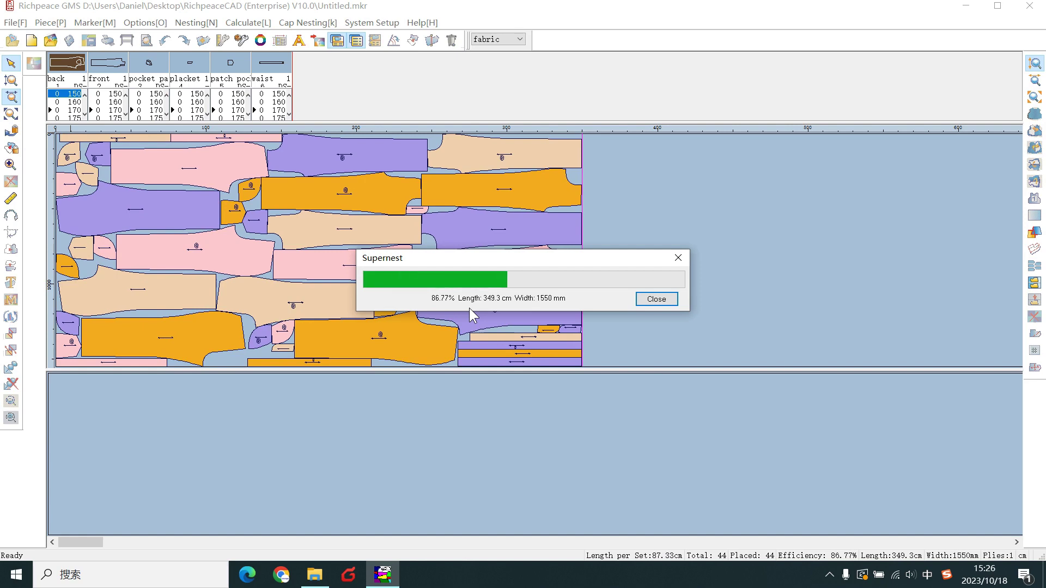
{"action": "left_click", "coordinate": [657, 299]}
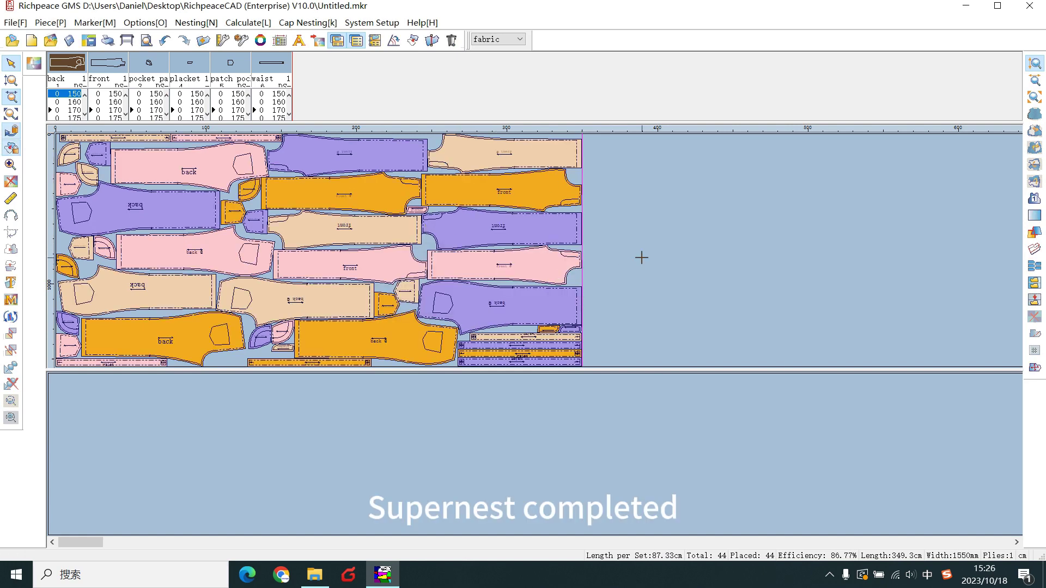
Switch to the lining marker and super nest its 8 pieces with 90° rotation allowed.
{"action": "left_click", "coordinate": [518, 39]}
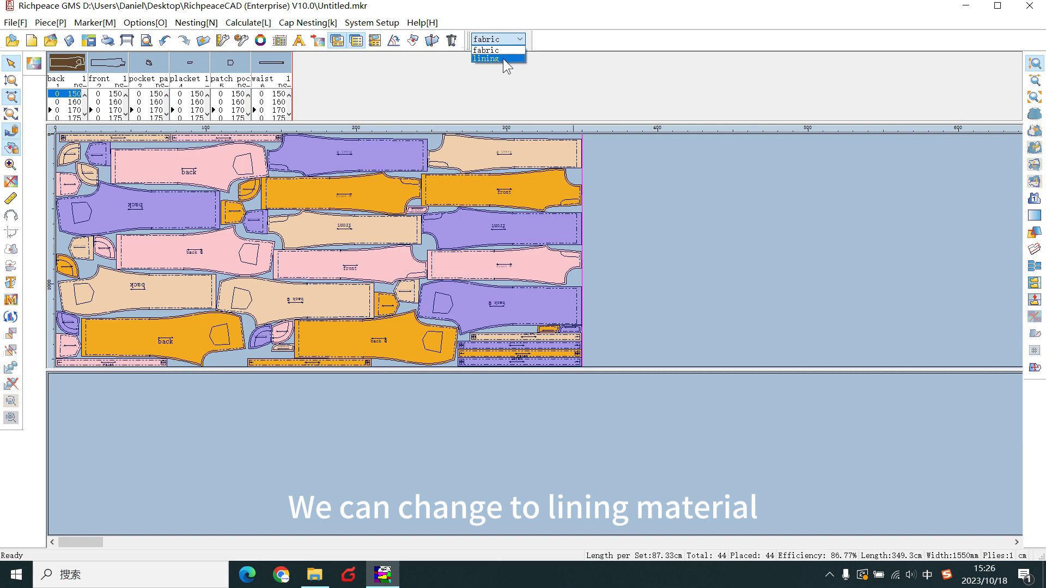
{"action": "left_click", "coordinate": [502, 57]}
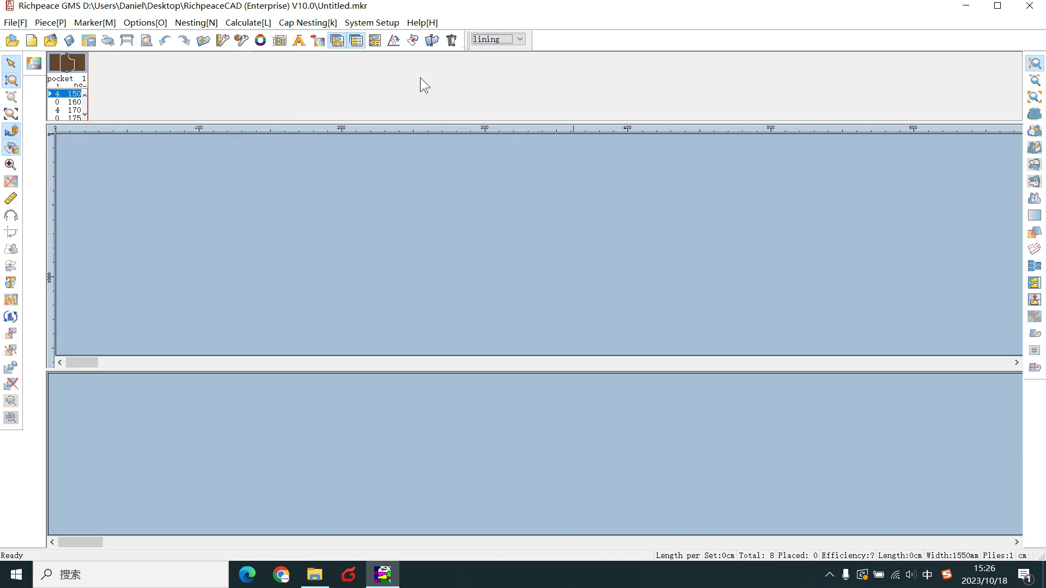
{"action": "left_click", "coordinate": [36, 63]}
{"action": "left_click_drag", "start_coordinate": [431, 135], "coordinate": [419, 138]}
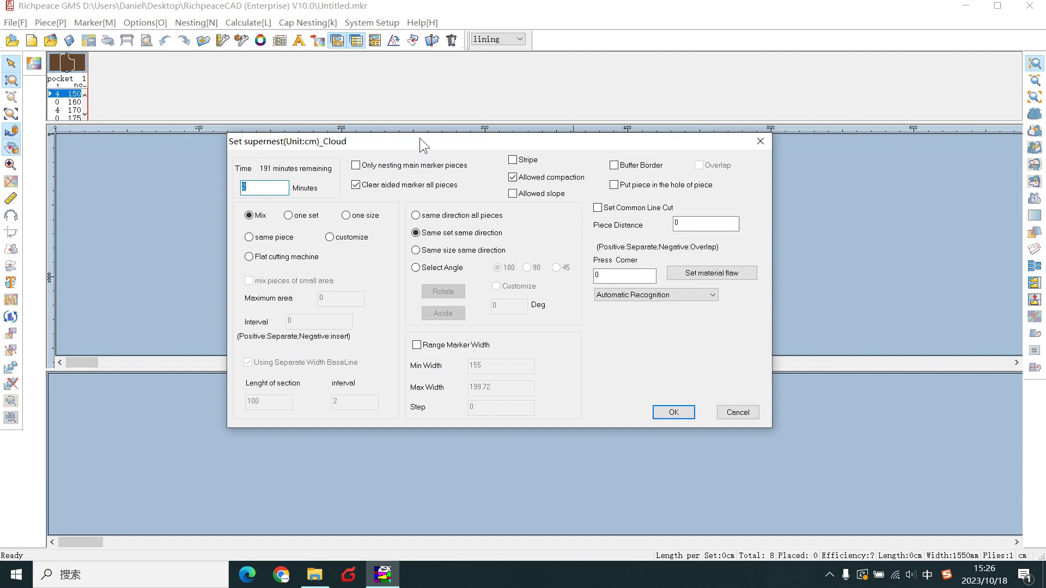
{"action": "left_click", "coordinate": [450, 268]}
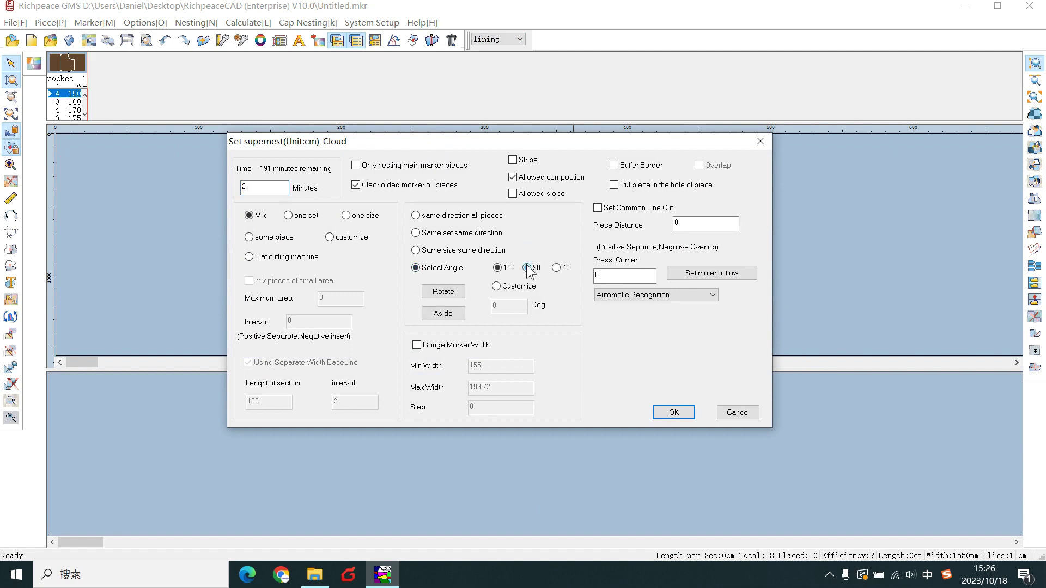
{"action": "left_click", "coordinate": [527, 268]}
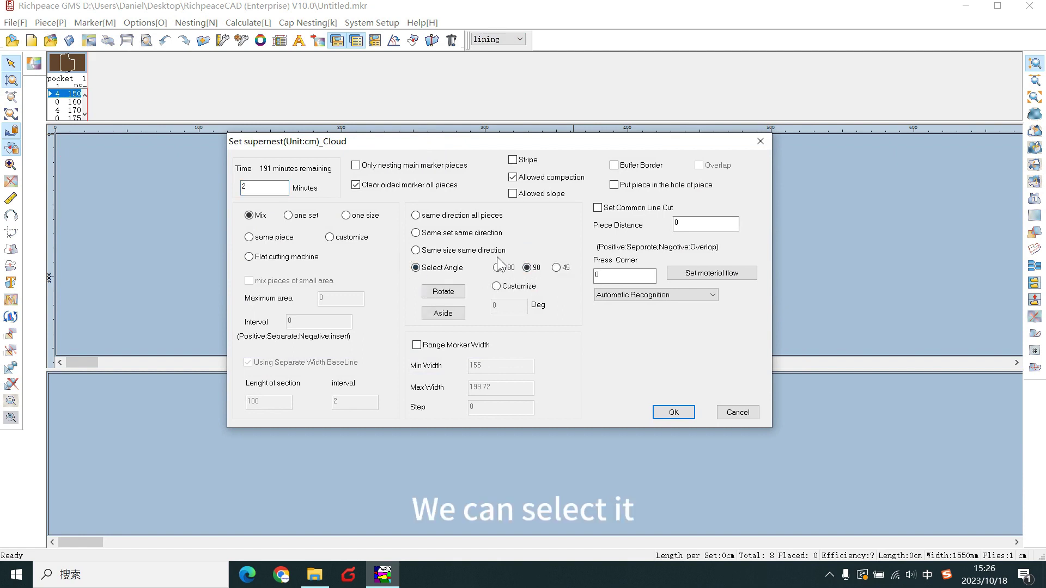
{"action": "left_click", "coordinate": [673, 412]}
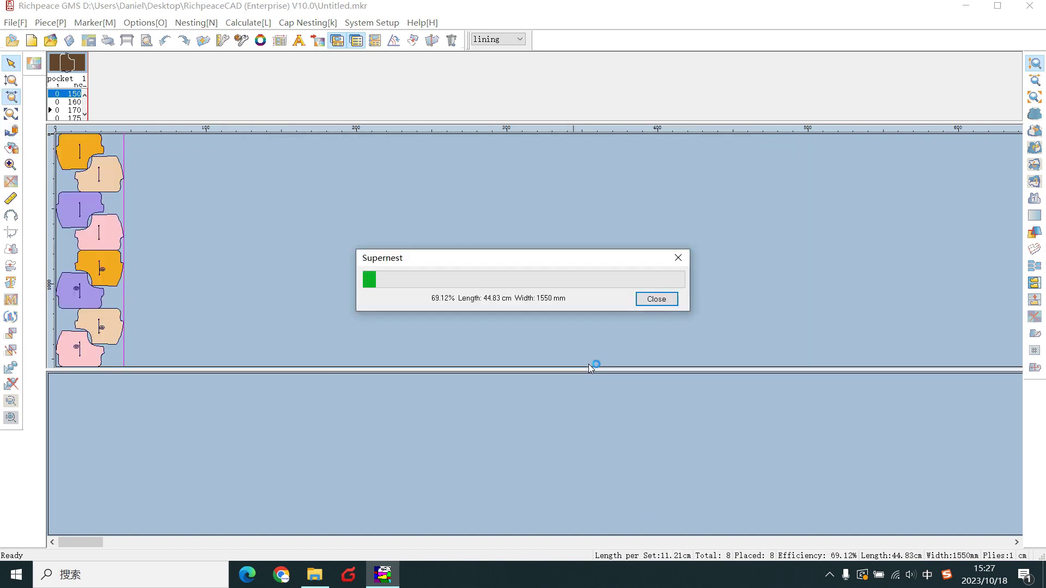
Switch back to the fabric marker and save it as woman's jeans S-2.L-2.mkr.
{"action": "left_click", "coordinate": [517, 45]}
{"action": "left_click", "coordinate": [495, 60]}
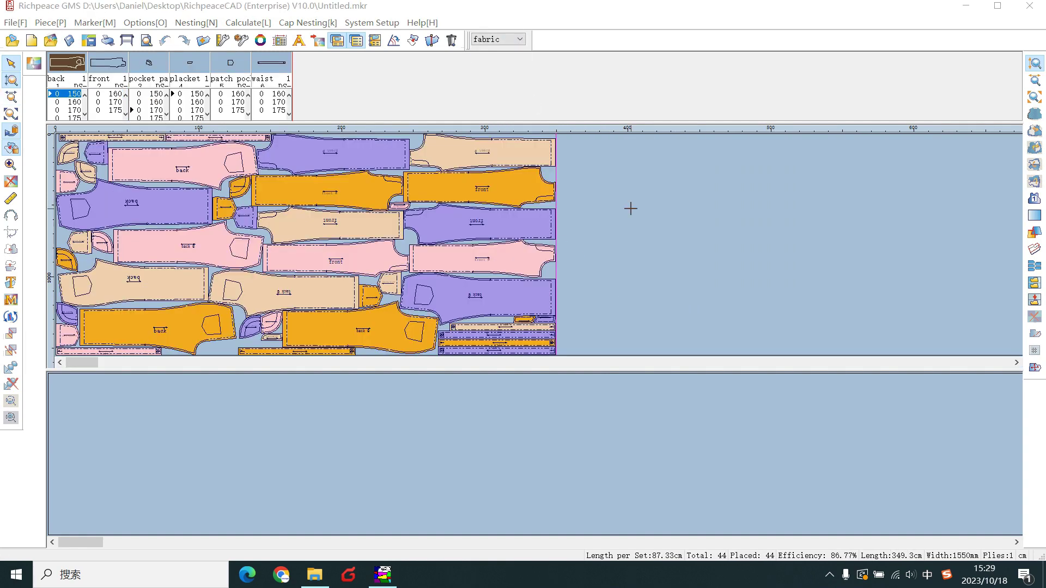
{"action": "left_click", "coordinate": [19, 23]}
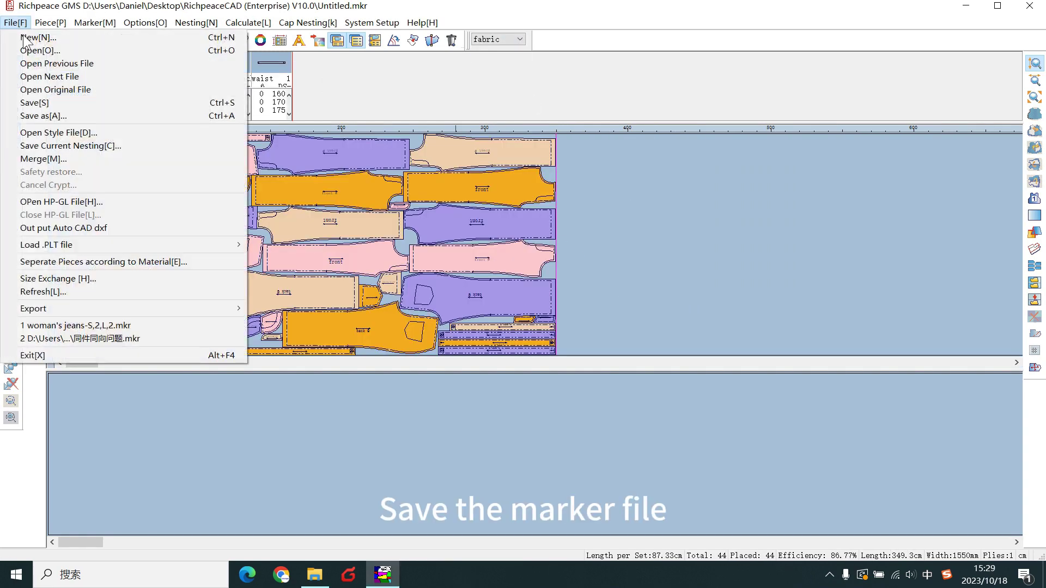
{"action": "left_click", "coordinate": [80, 116]}
{"action": "type", "text": "woma"}
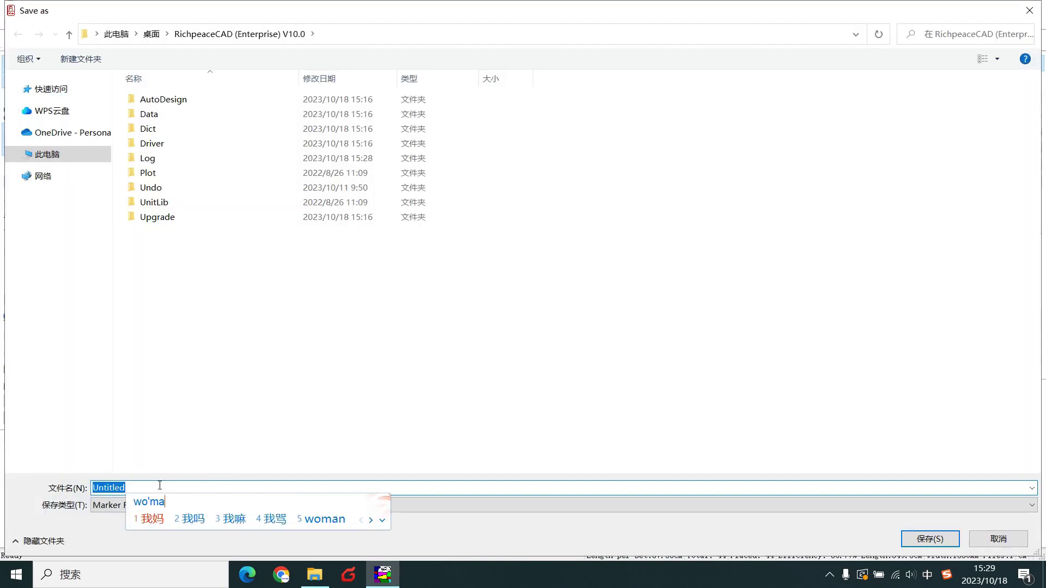
{"action": "type", "text": "n"}
{"action": "key", "text": "shift"}
{"action": "type", "text": "'s j"}
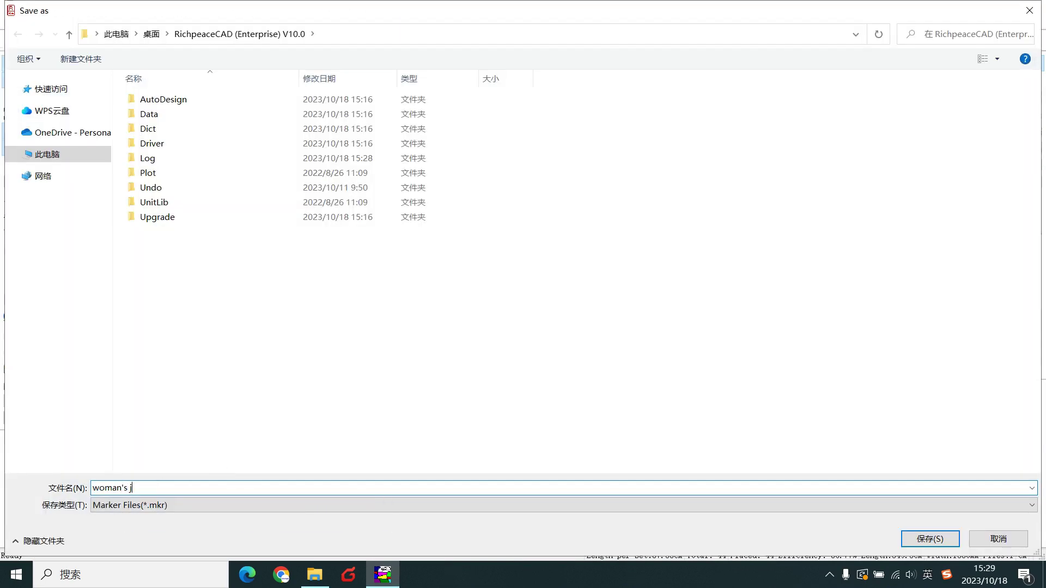
{"action": "type", "text": "eans"}
{"action": "key", "text": "Caps_Lock"}
{"action": "type", "text": "S,2"}
{"action": "key", "text": "BackSpace"}
{"action": "key", "text": "BackSpace"}
{"action": "type", "text": "-2.L-2"}
{"action": "key", "text": "Return"}
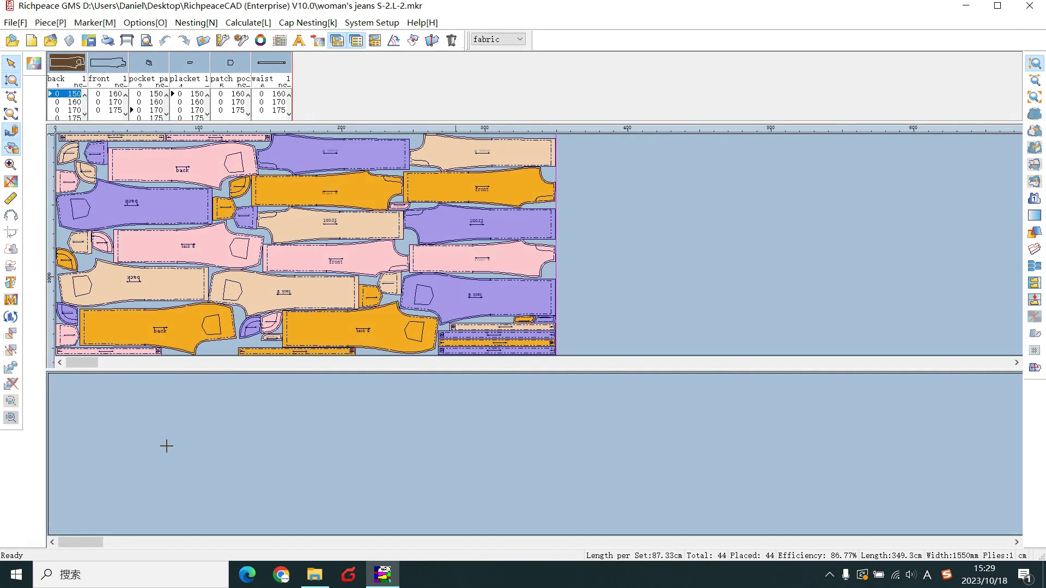
Set up plotting on the RP MJ Plotter with a custom 2000 by 100000 mm page.
{"action": "left_click", "coordinate": [127, 41]}
{"action": "left_click", "coordinate": [434, 175]}
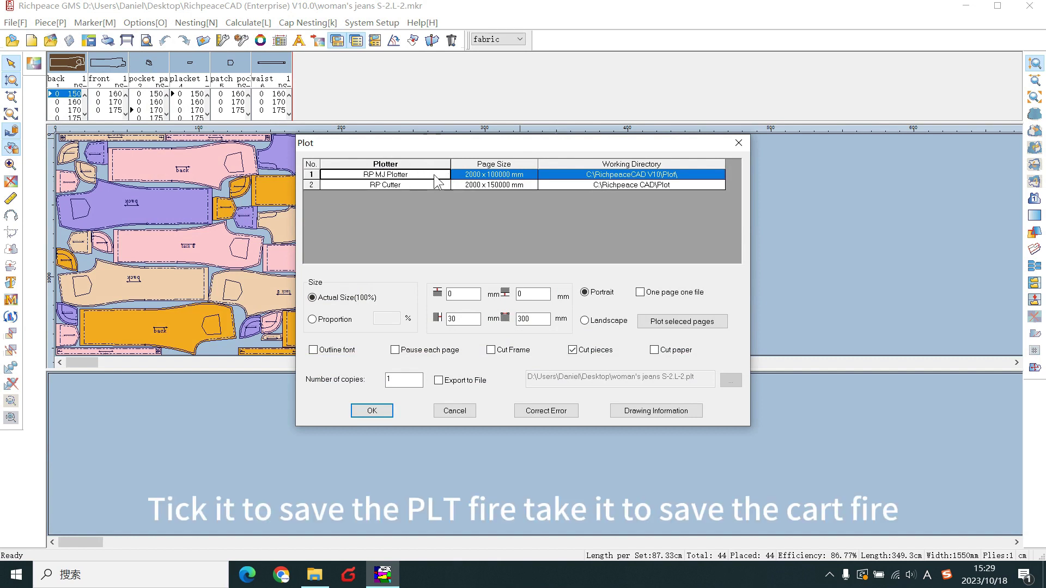
{"action": "left_click", "coordinate": [424, 185]}
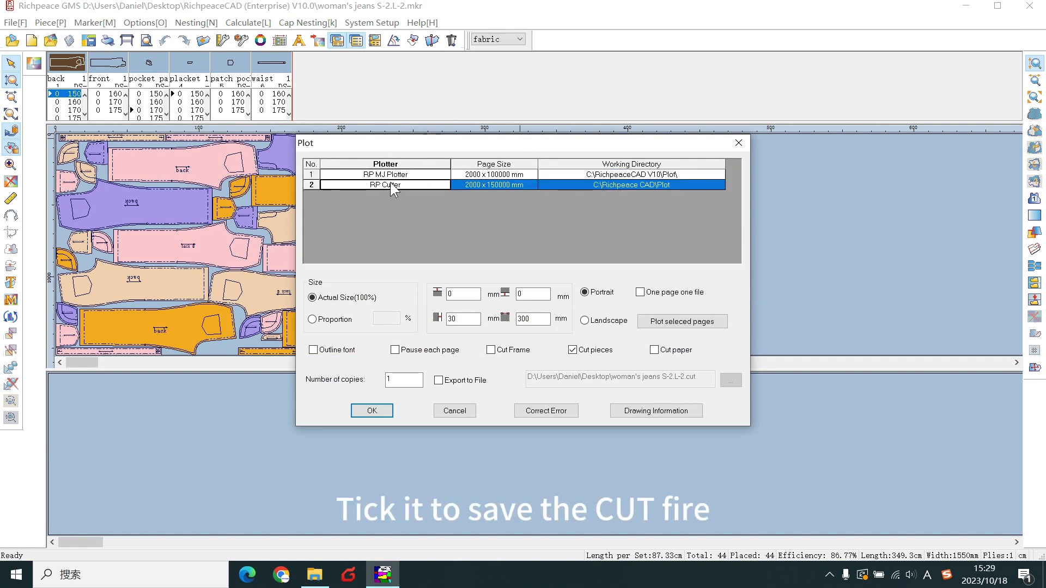
{"action": "left_click", "coordinate": [515, 174]}
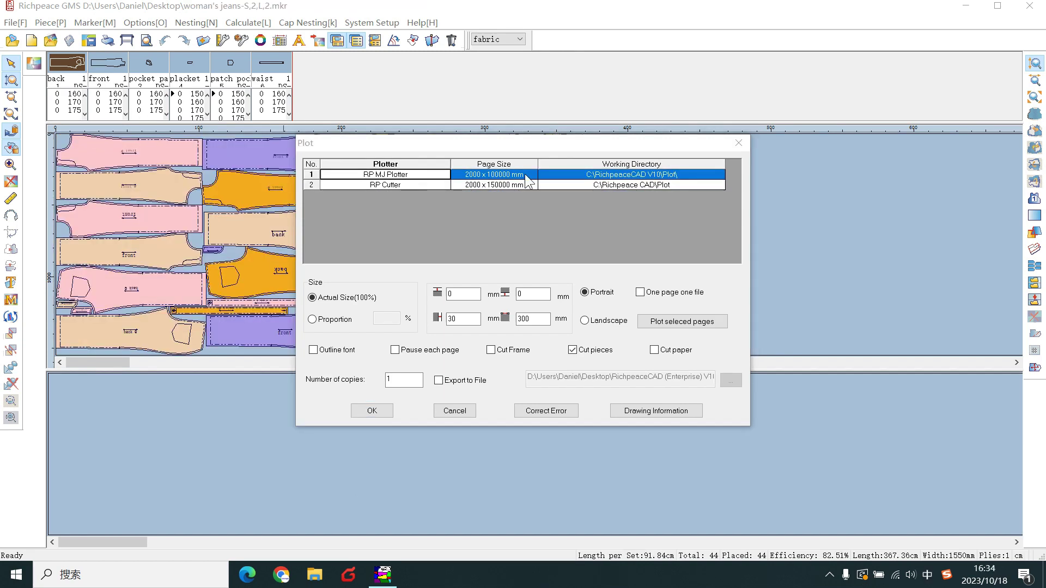
{"action": "left_click", "coordinate": [526, 175]}
{"action": "left_click", "coordinate": [526, 175]}
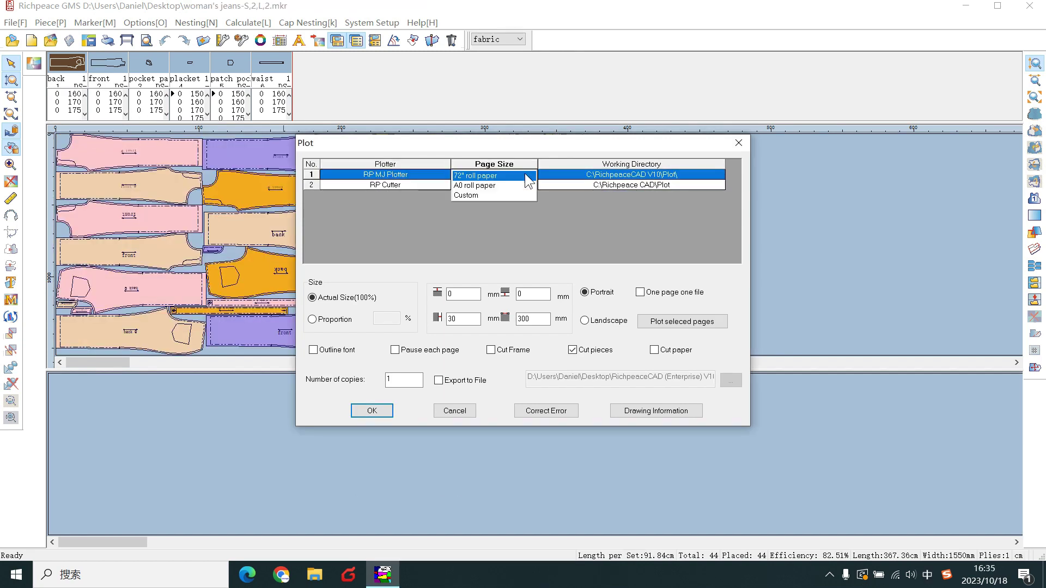
{"action": "left_click", "coordinate": [522, 199]}
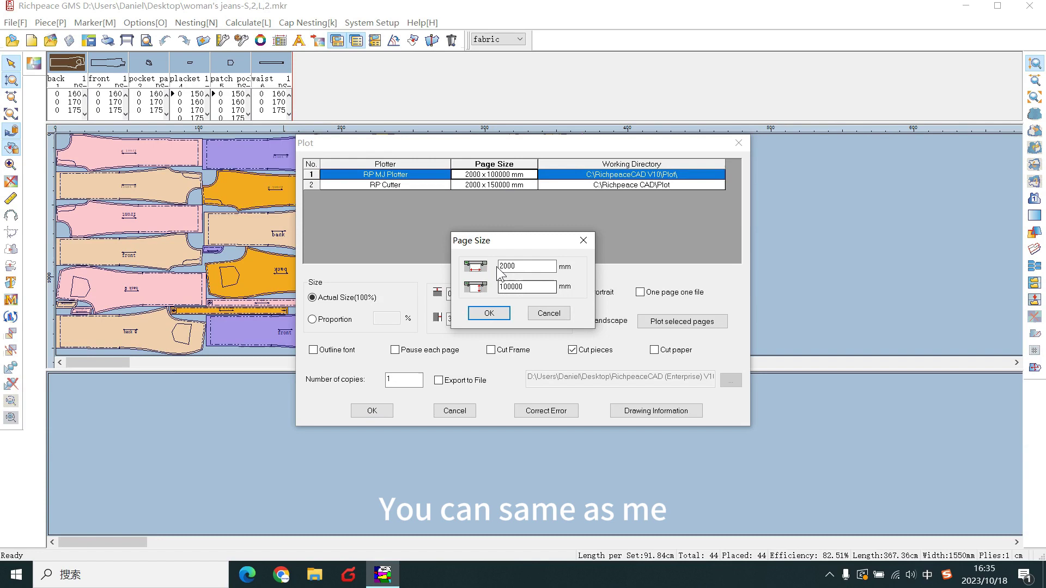
{"action": "left_click", "coordinate": [490, 314]}
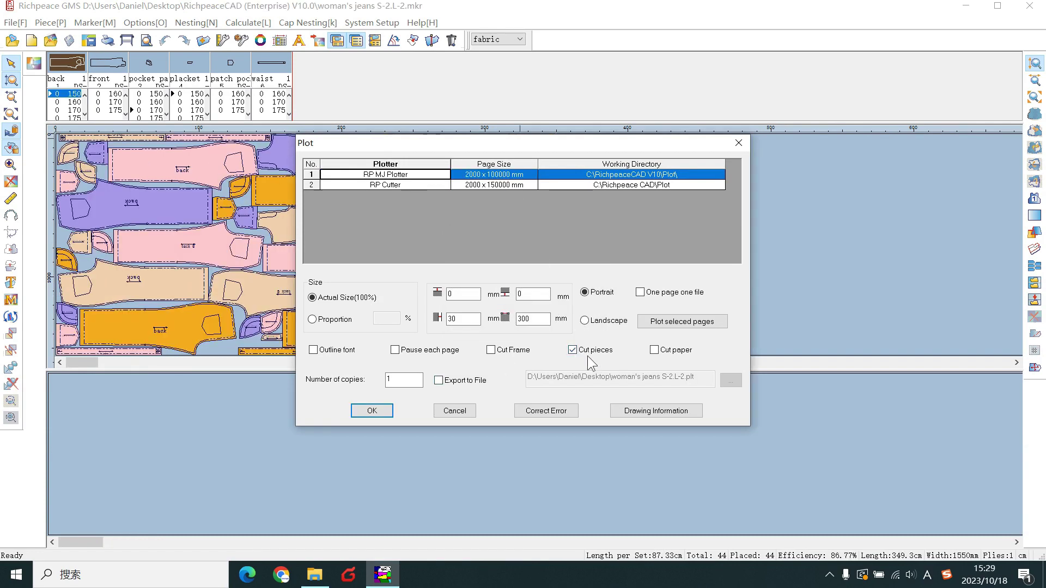
Export the plot to the file woman's jeans S-2.L-2.plt in the RichpeaceCAD (Enterprise) V10.0 folder.
{"action": "left_click", "coordinate": [447, 381]}
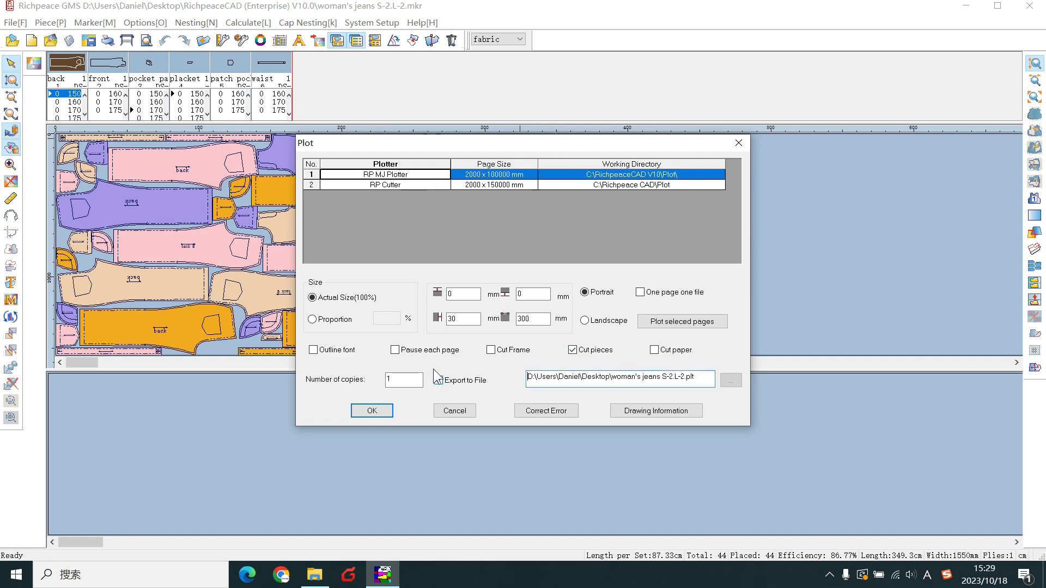
{"action": "left_click", "coordinate": [728, 381]}
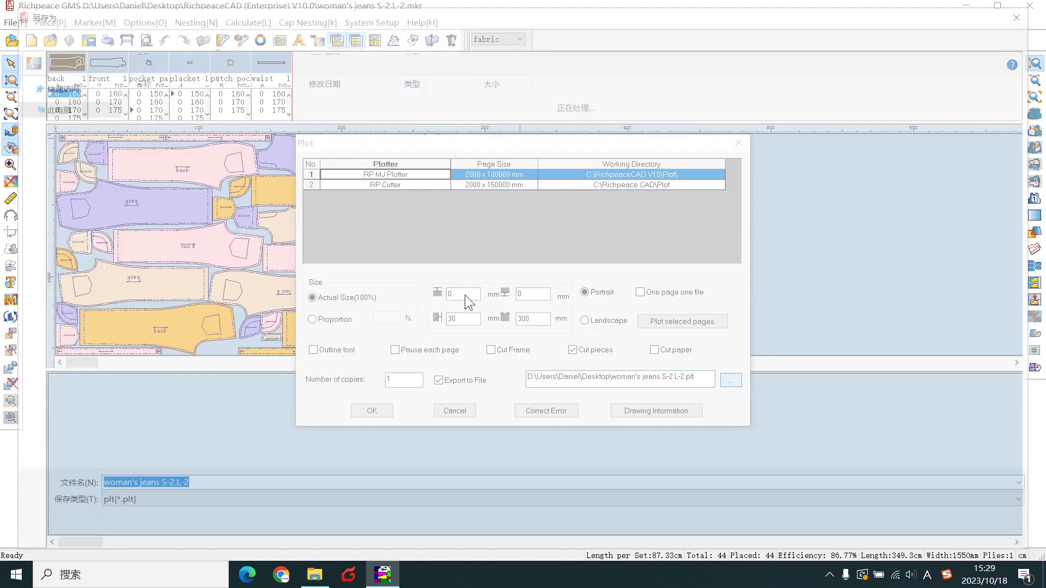
{"action": "double_click", "coordinate": [209, 130]}
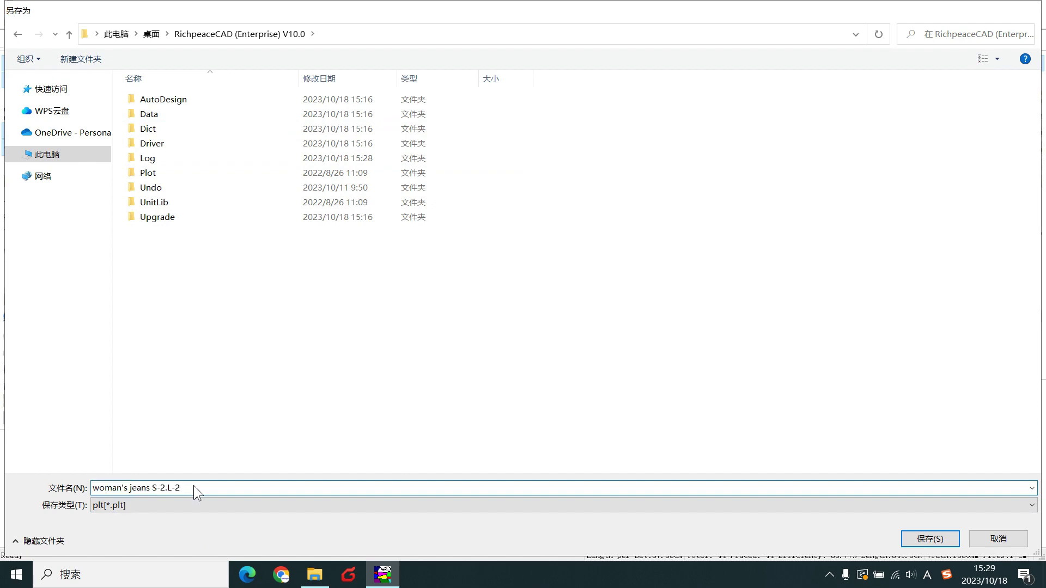
{"action": "key", "text": "Return"}
{"action": "left_click", "coordinate": [380, 413]}
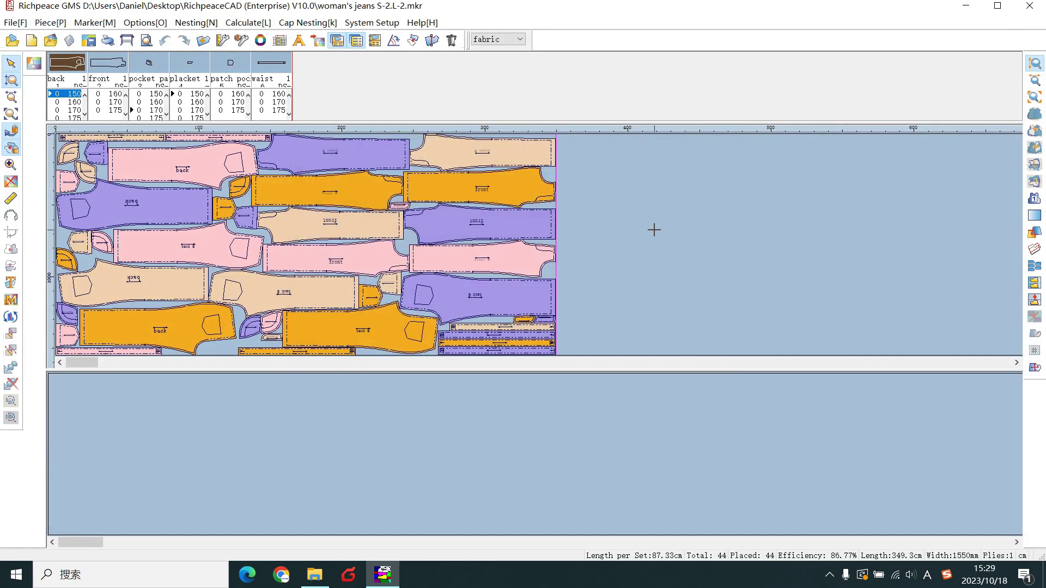